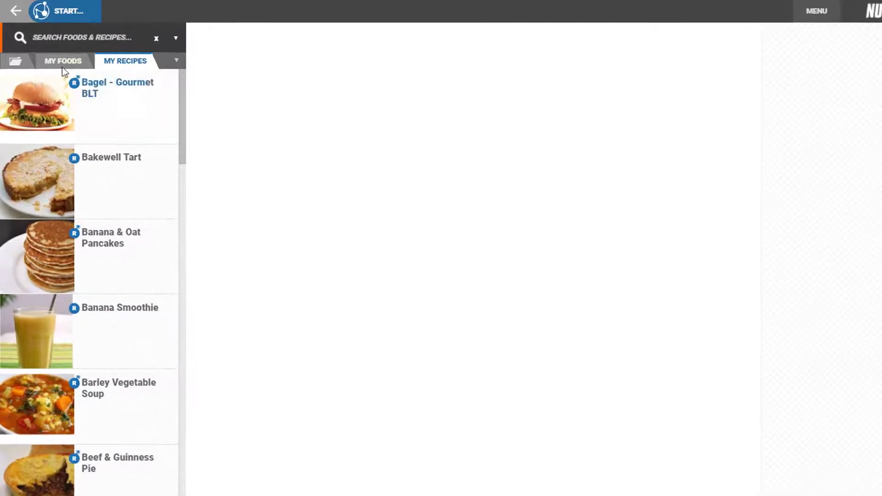
Create a new menu named 'Specials Board' from the My Menus section.
click(23, 65)
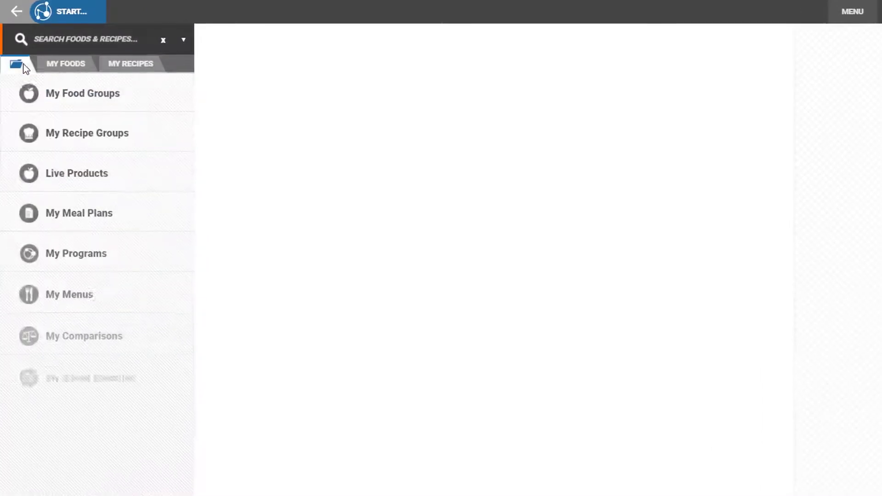
click(89, 285)
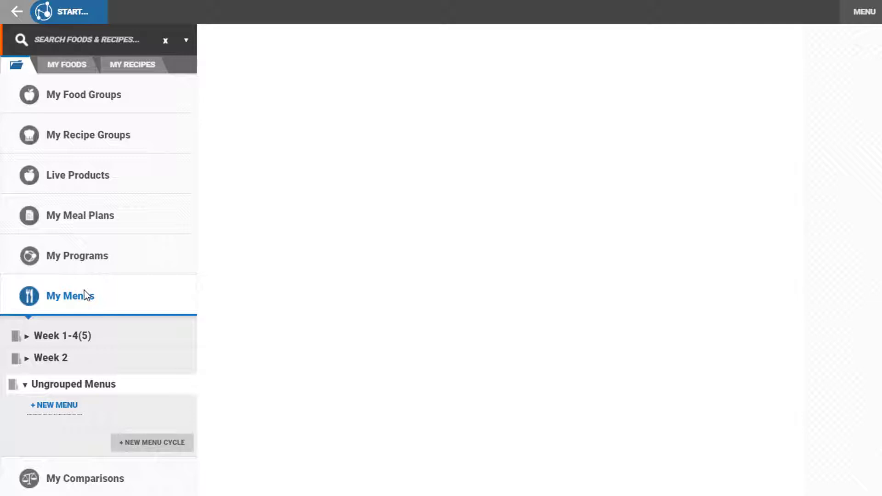
click(56, 406)
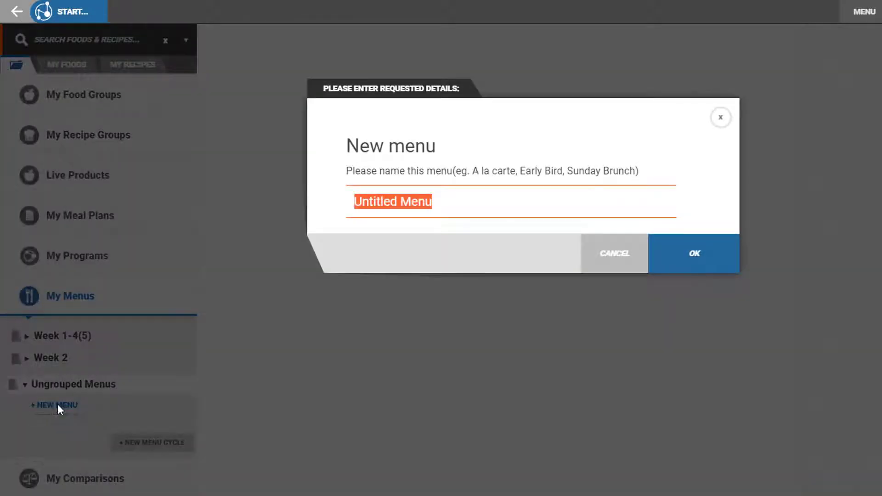
text(Specials )
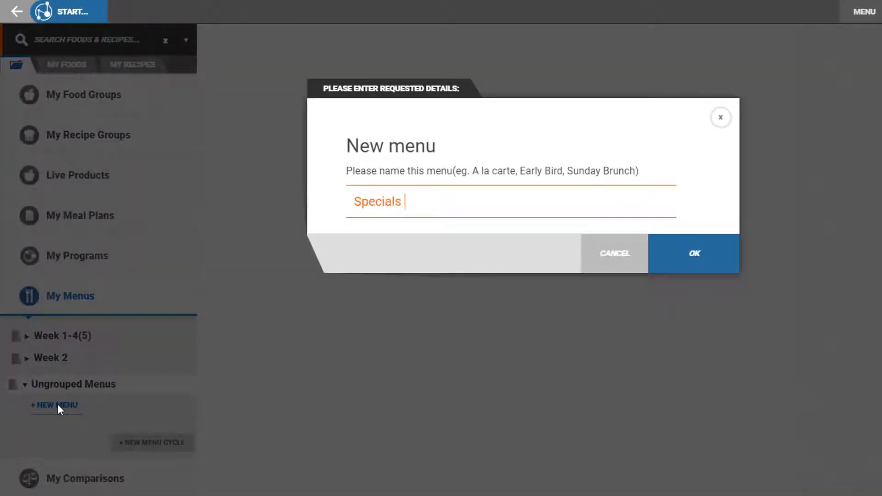
text(Board)
click(662, 259)
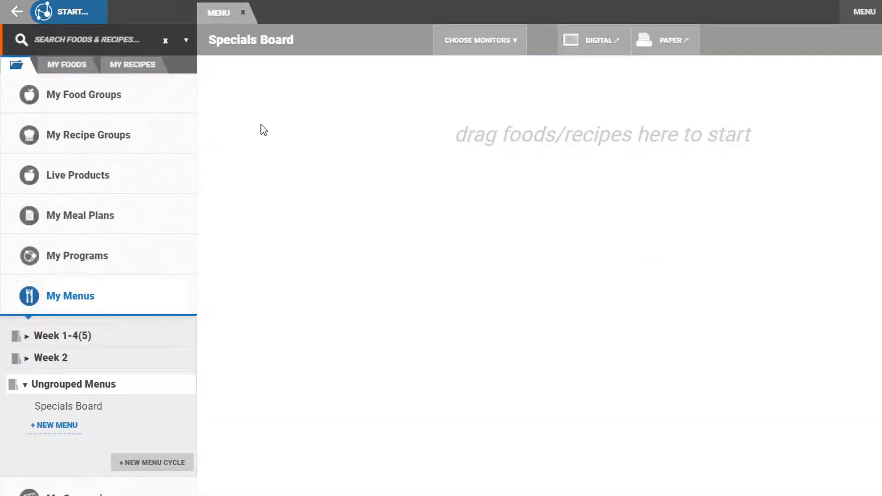
Search for 'beef slider' and insert the Beef Slider recipe into the menu.
click(121, 45)
text(beef sl)
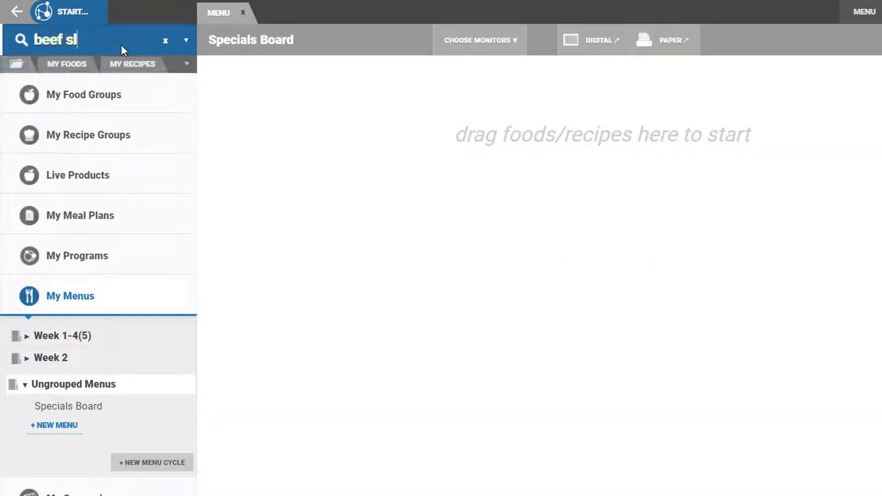
text(ider)
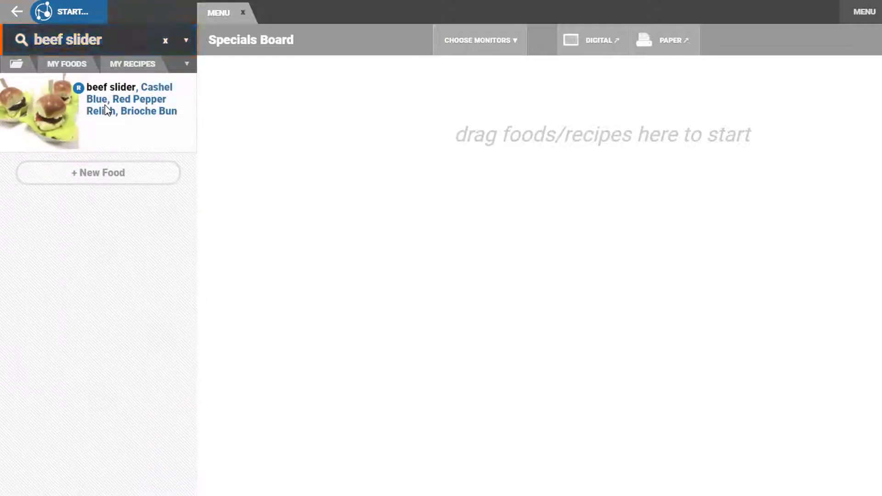
click(105, 105)
click(164, 234)
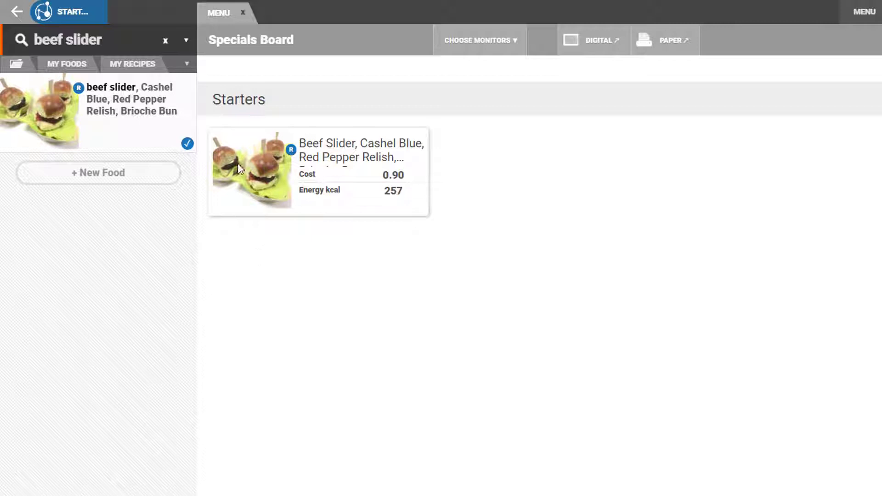
Filter My Recipes to Starters and insert the Beetroot/Goats Cheese Canape and Smoked Salmon recipes.
click(152, 67)
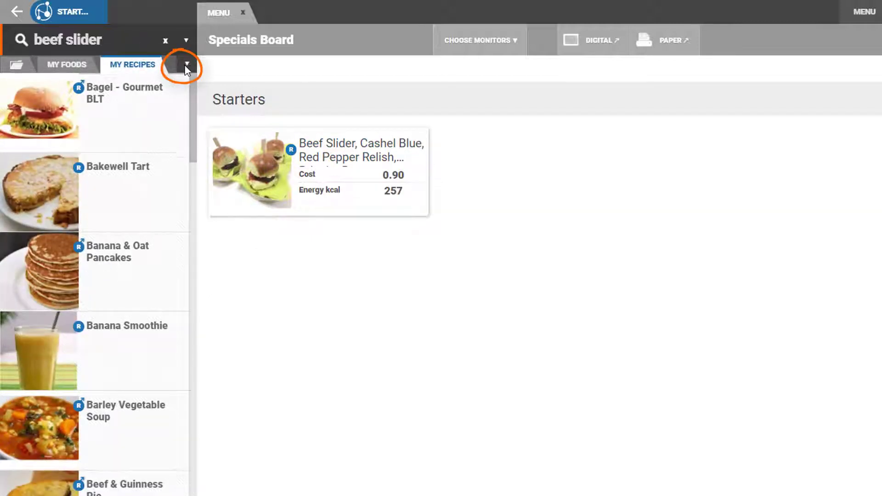
click(184, 65)
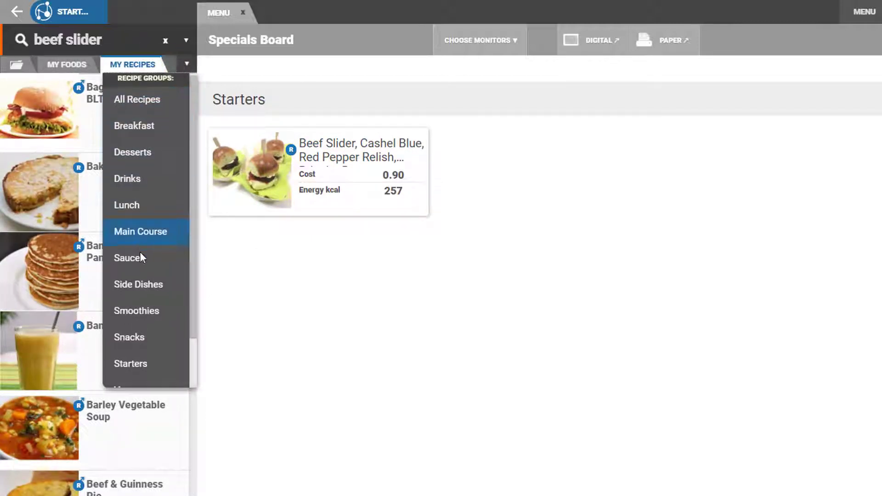
scroll(140, 275, down, 2)
click(142, 303)
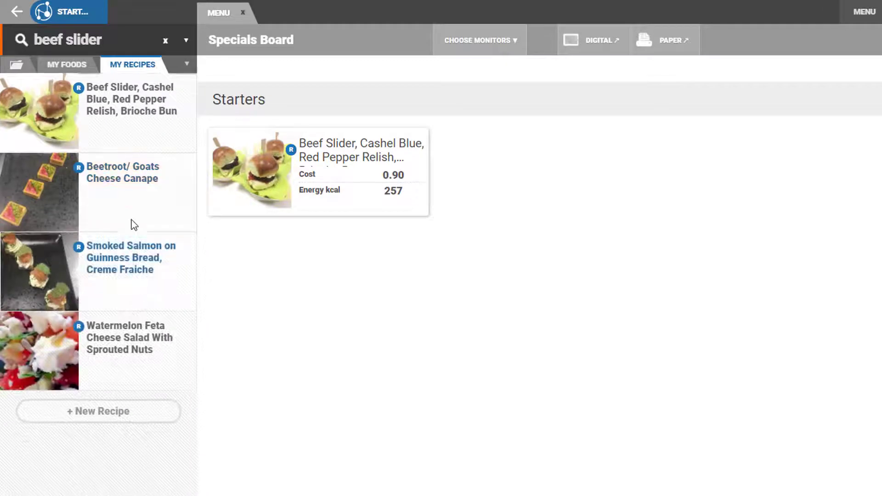
mouse_move(135, 206)
click(152, 306)
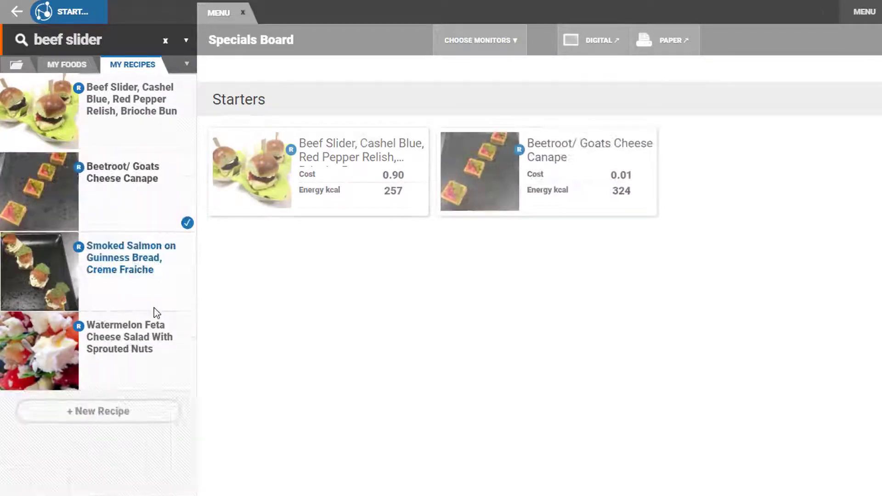
mouse_move(142, 280)
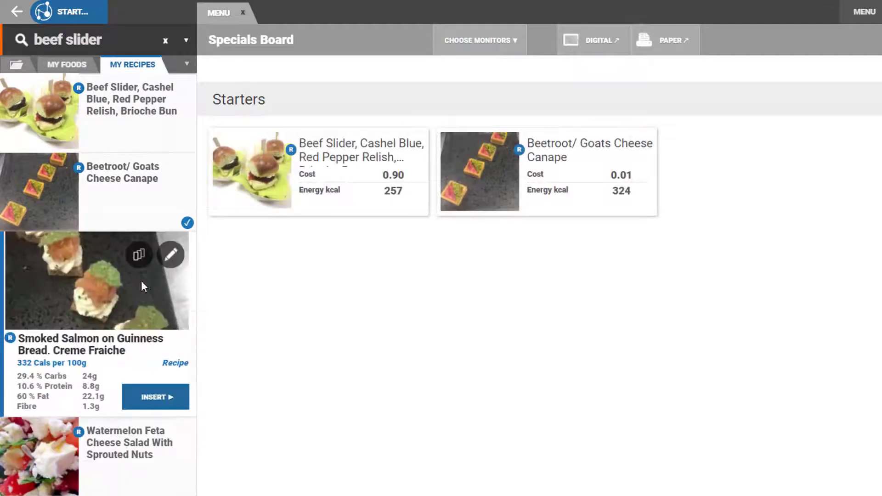
click(159, 394)
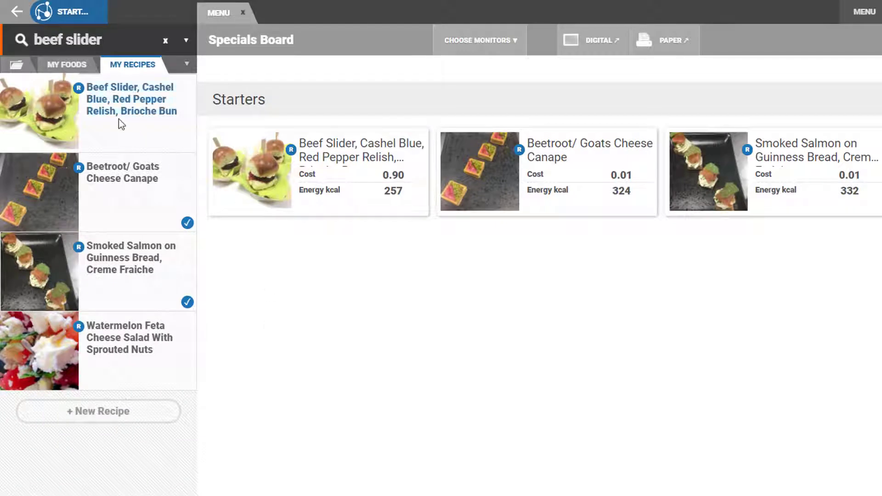
click(18, 65)
click(71, 133)
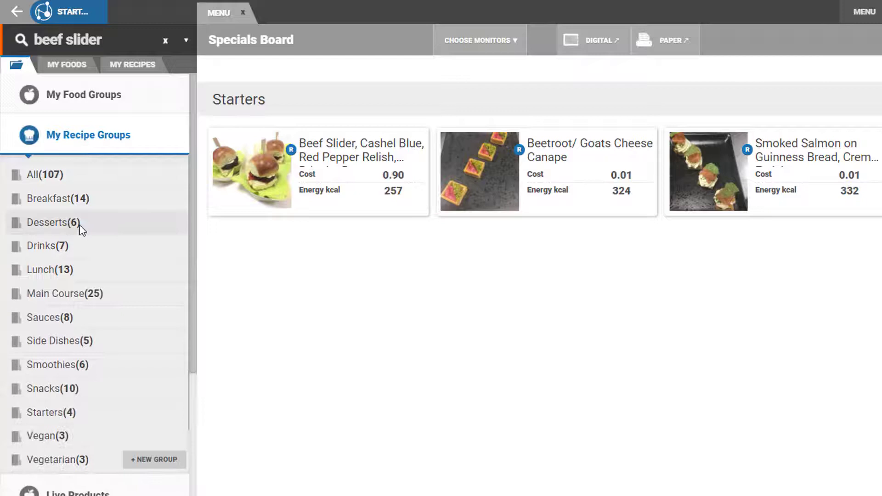
Drag the whole Desserts(6) group onto the Specials Board, then open Main Course(25).
drag(79, 228, 592, 287)
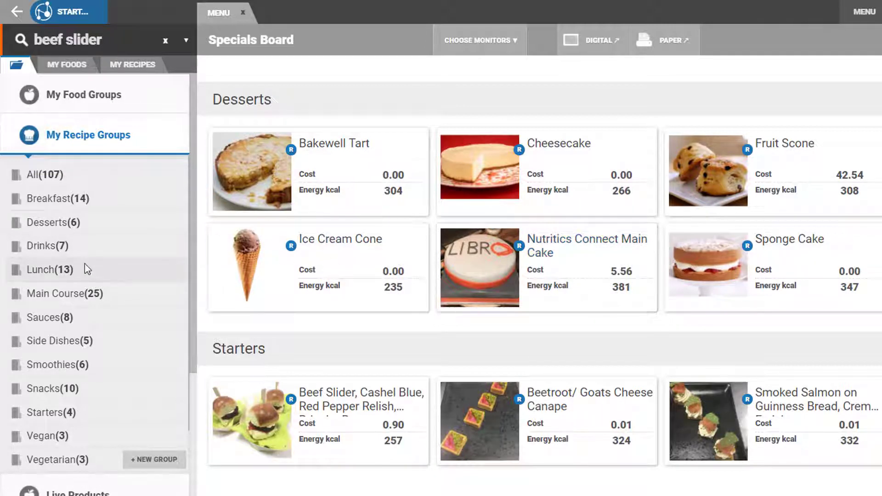
scroll(60, 272, down, 1)
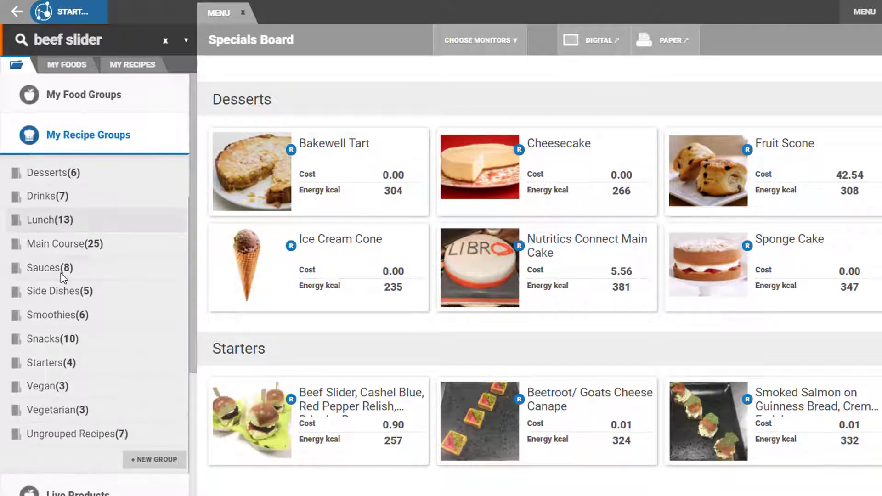
click(64, 245)
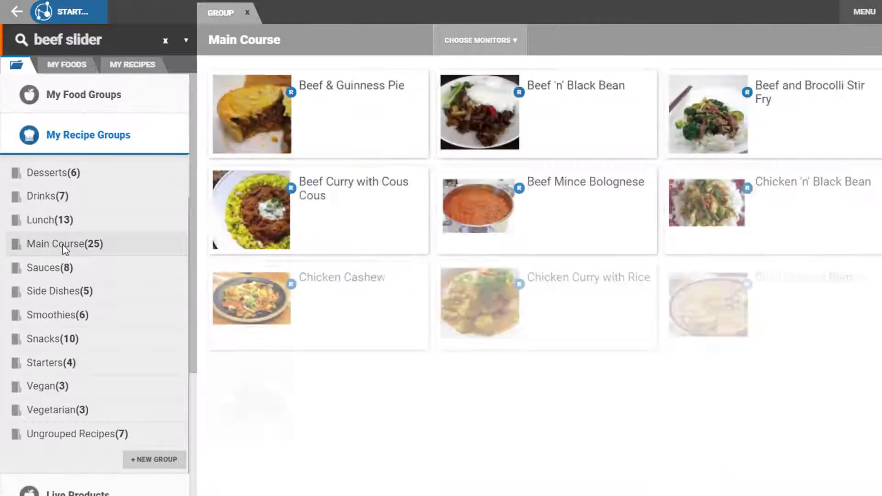
Drag the Beef & Guinness Pie and Beef and Brocolli Stir Fry cards onto the Specials Board.
scroll(112, 481, down, 5)
scroll(113, 491, down, 2)
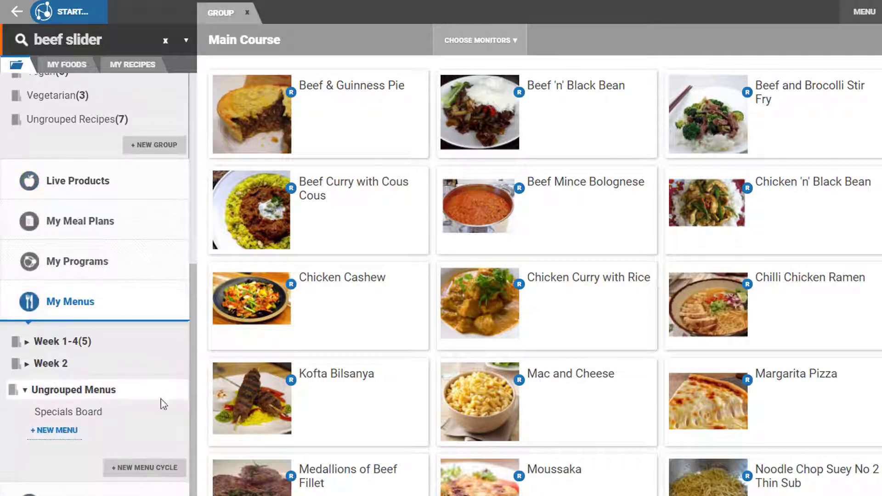
drag(317, 127, 101, 411)
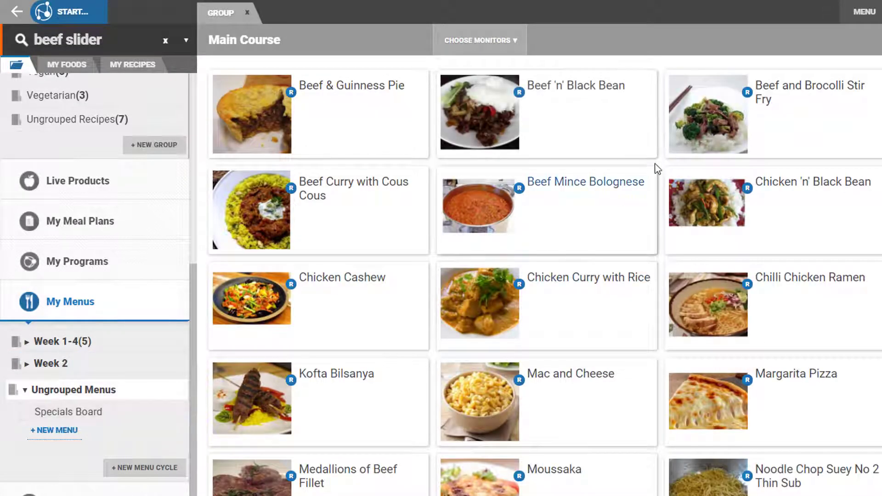
drag(670, 151, 108, 420)
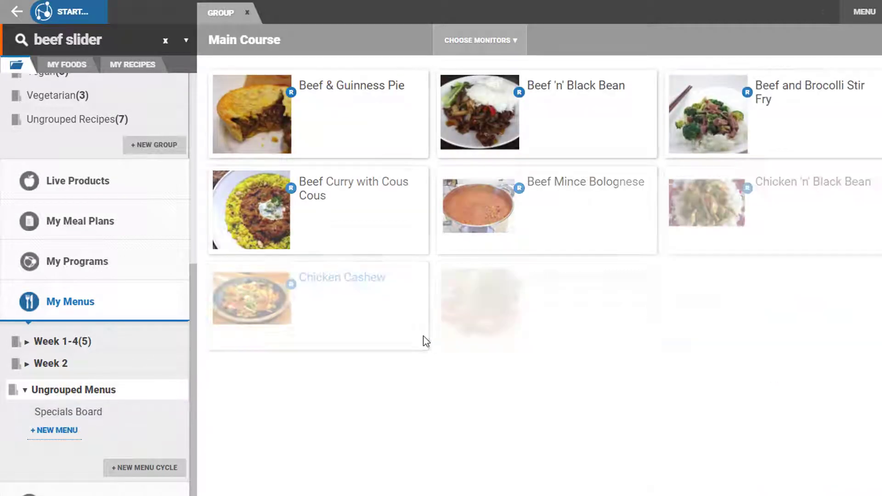
Show the Cost and Energy kcal monitors on the recipe cards.
click(495, 42)
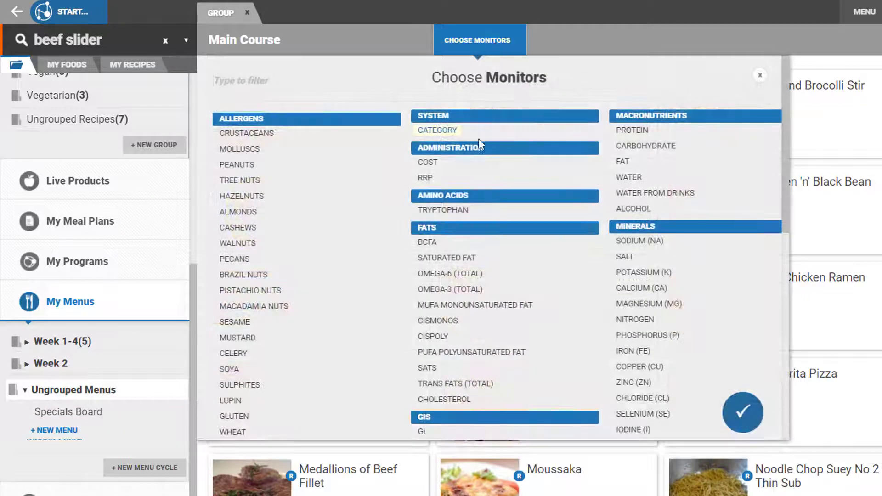
scroll(616, 340, down, 7)
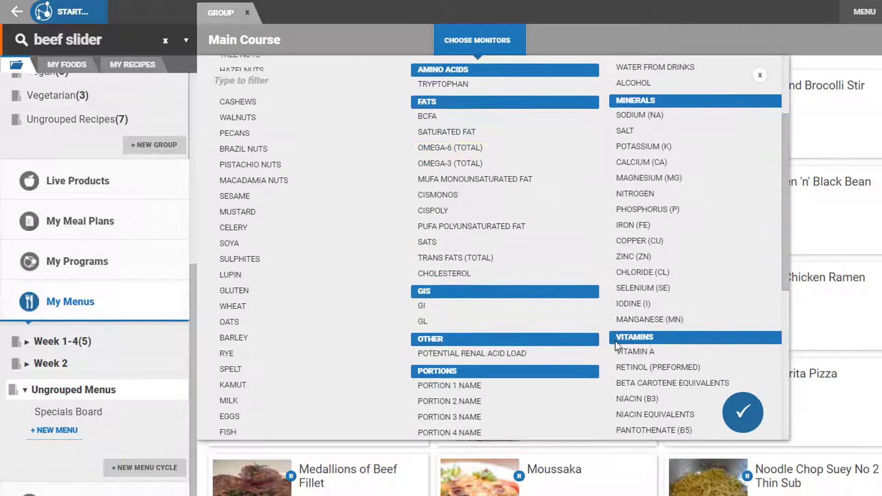
scroll(628, 350, down, 3)
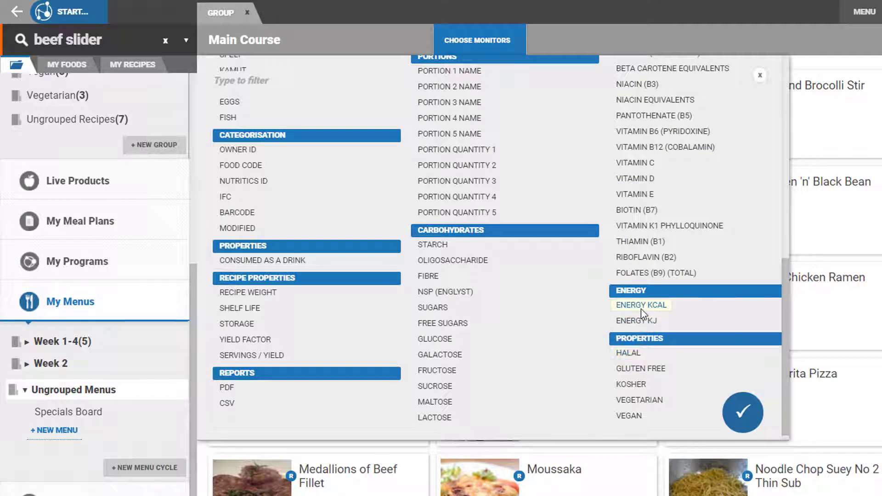
scroll(512, 330, down, 1)
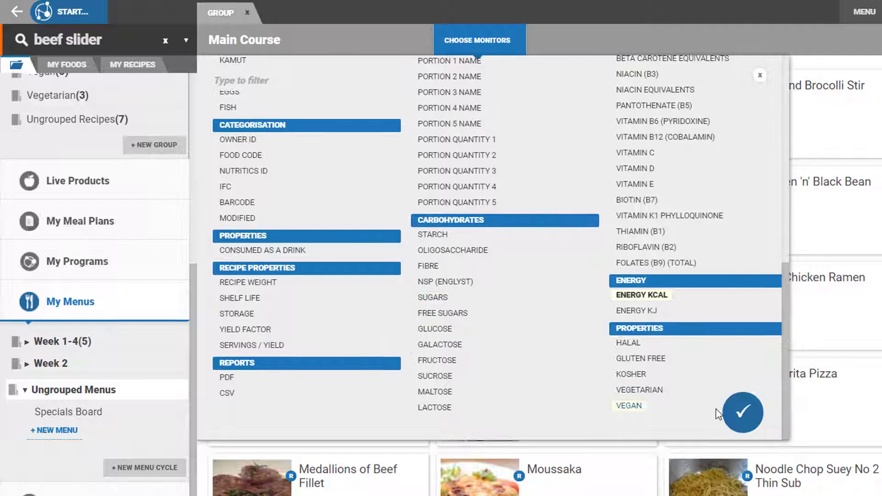
click(742, 412)
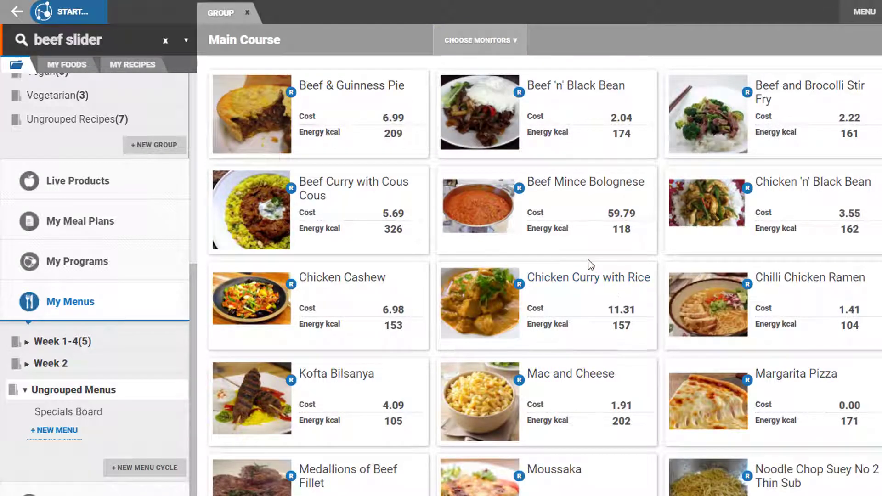
Add Beef Curry with Cous Cous to the Specials Board and review the menu's sections.
drag(418, 243, 132, 412)
click(61, 411)
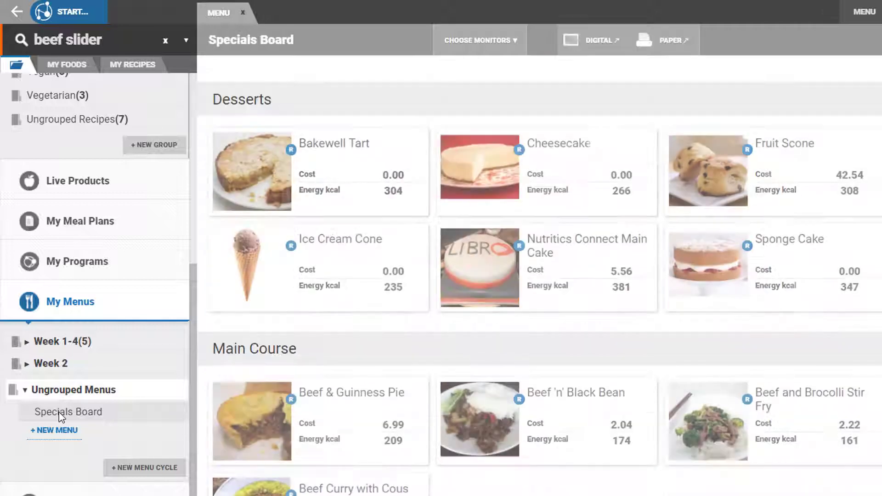
scroll(414, 335, down, 4)
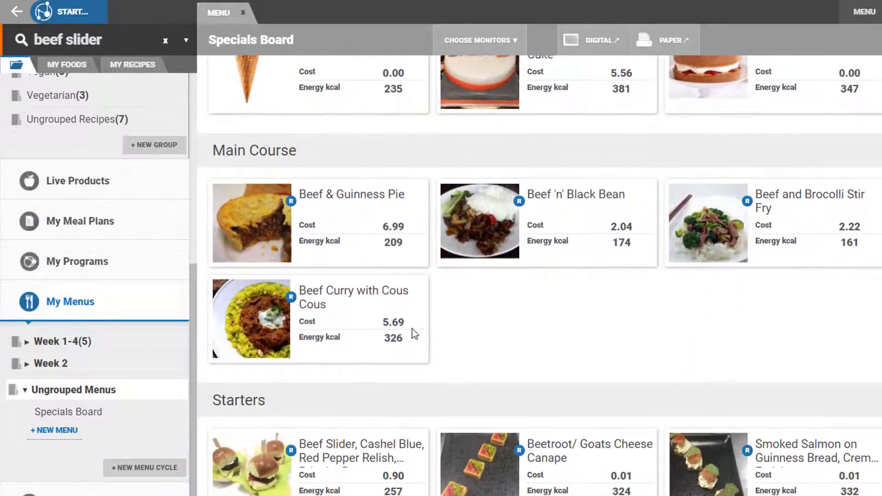
scroll(559, 380, up, 2)
scroll(558, 376, up, 2)
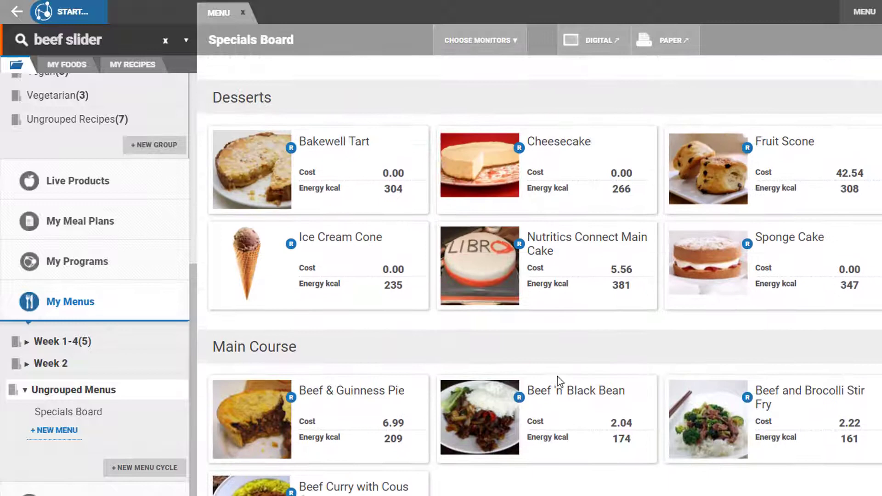
scroll(557, 376, down, 3)
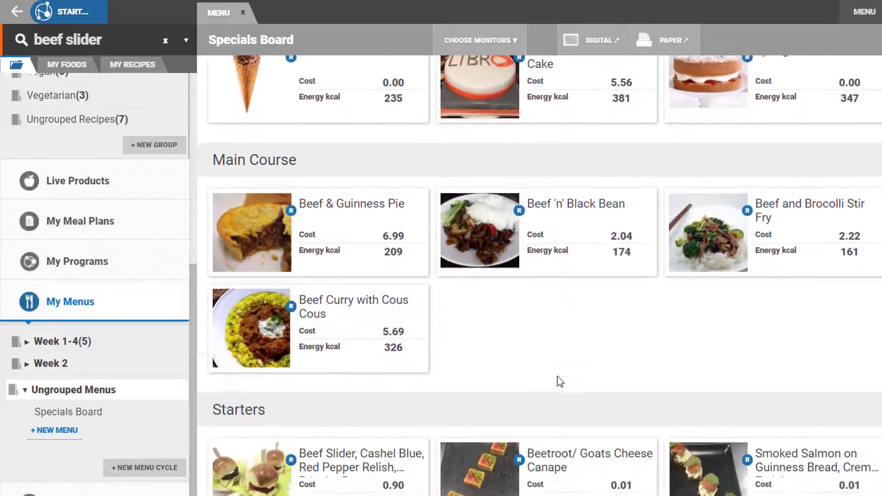
Add RRP, Popularity, Servings and Waste monitors, then display the Specials Board as a table.
click(499, 40)
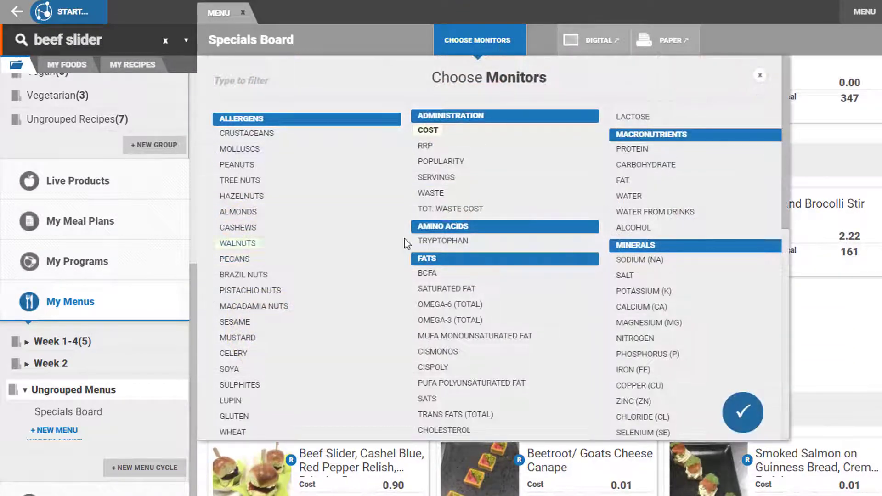
click(441, 146)
click(442, 161)
click(442, 176)
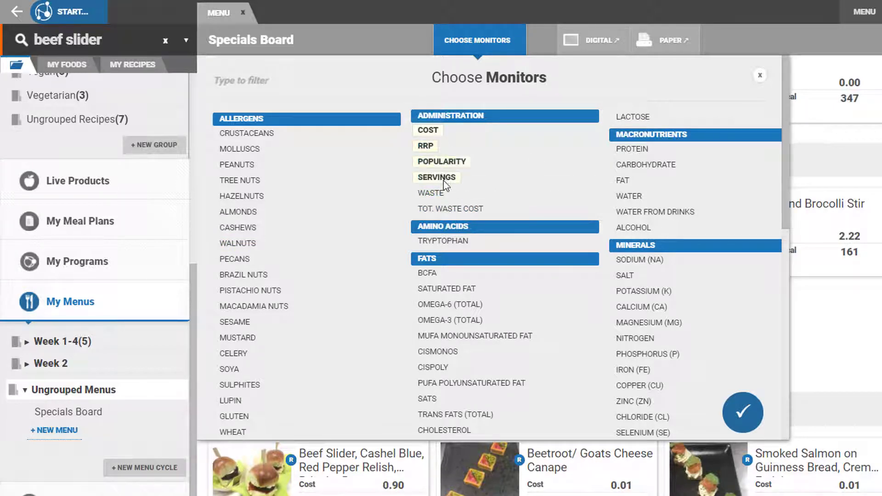
click(432, 193)
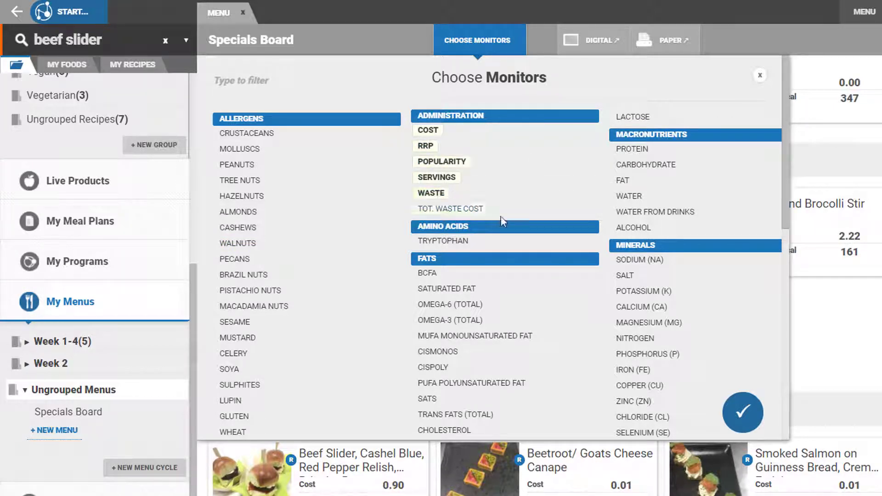
click(736, 409)
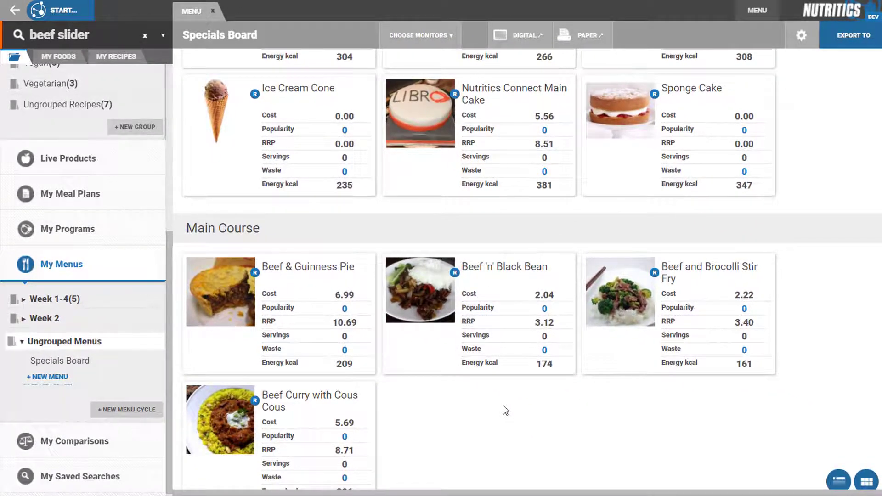
scroll(505, 411, up, 3)
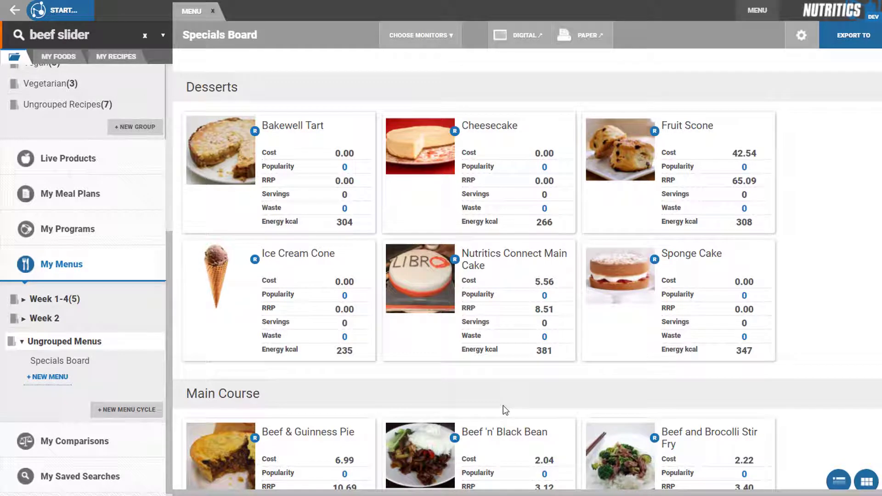
click(841, 480)
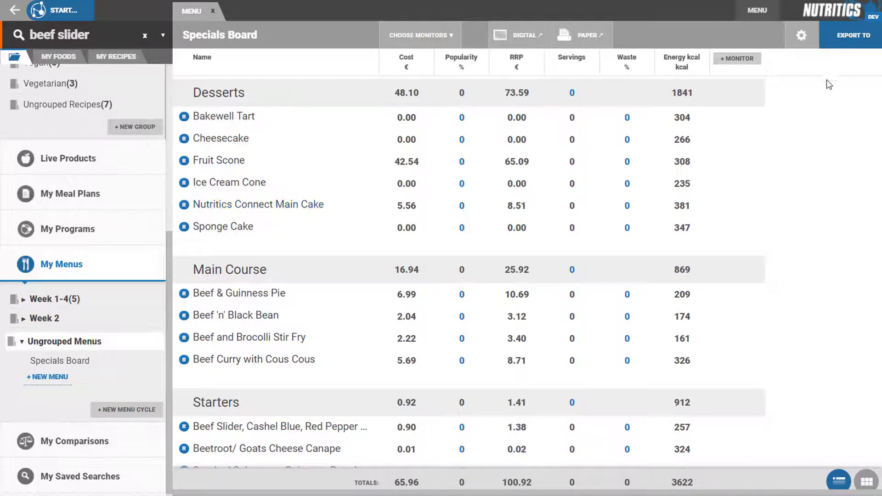
click(844, 37)
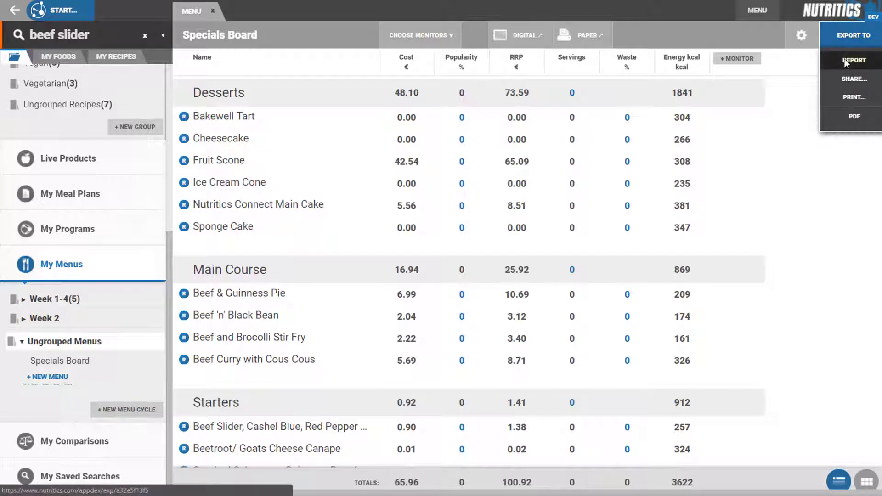
click(844, 60)
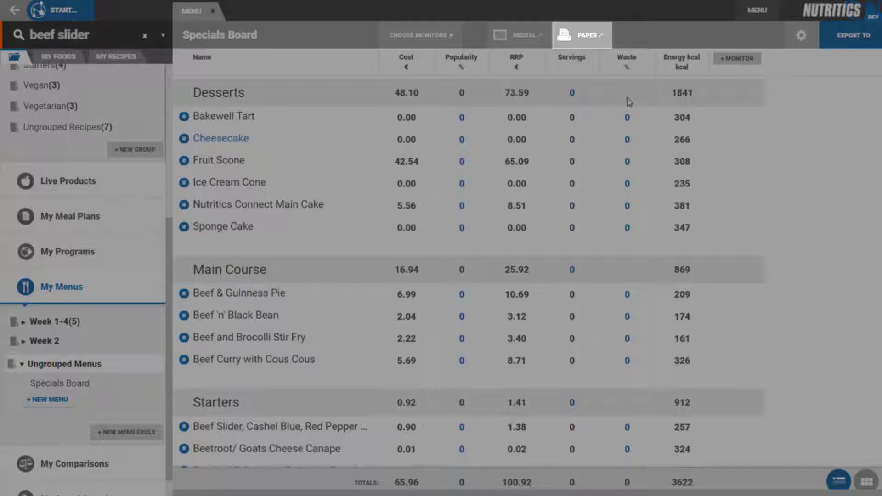
click(601, 41)
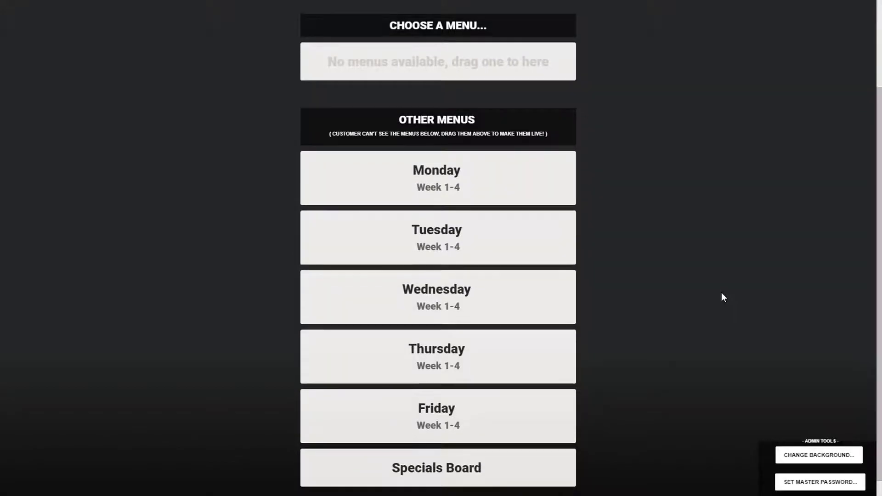
Move the Specials Board card from Other Menus into the Choose a Menu live slot.
drag(531, 464, 515, 65)
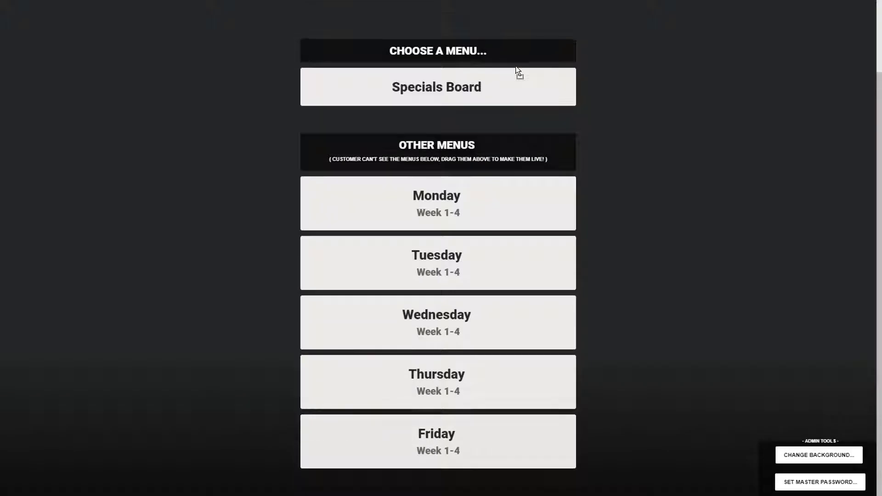
scroll(654, 220, up, 1)
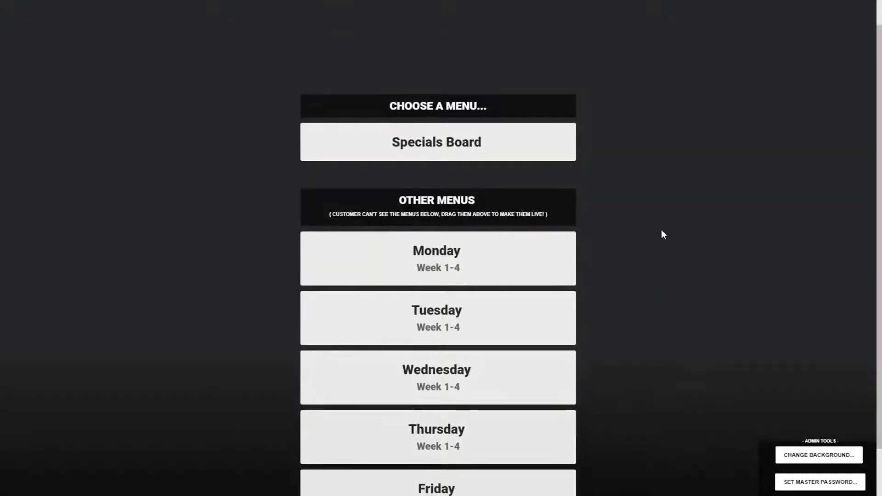
Set the Deanes Deli shopfront photo as the background, brightened two steps, and save.
click(817, 455)
click(468, 273)
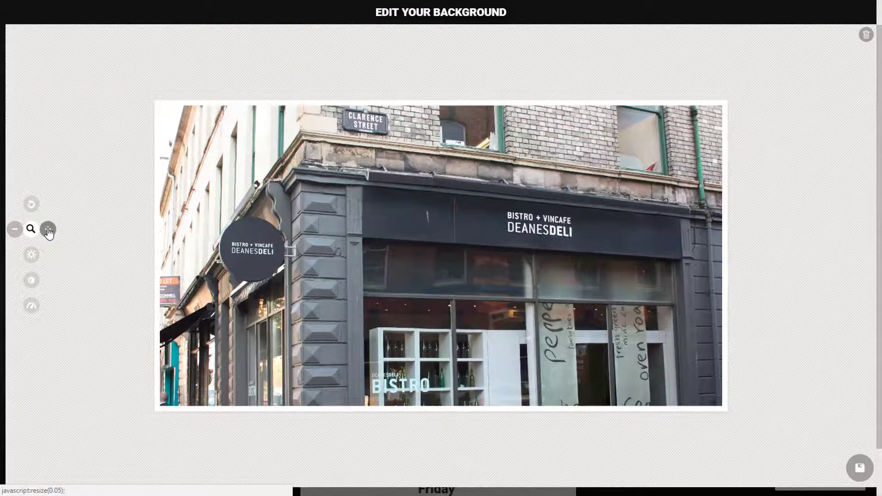
click(48, 256)
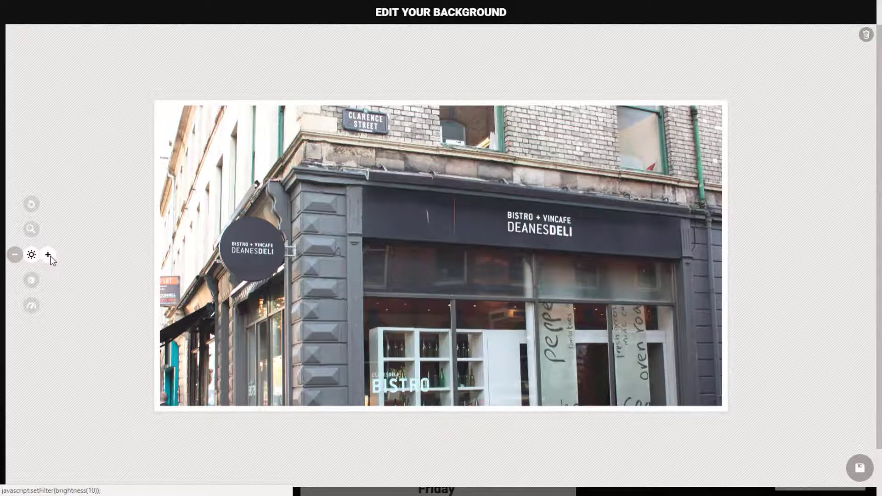
click(49, 256)
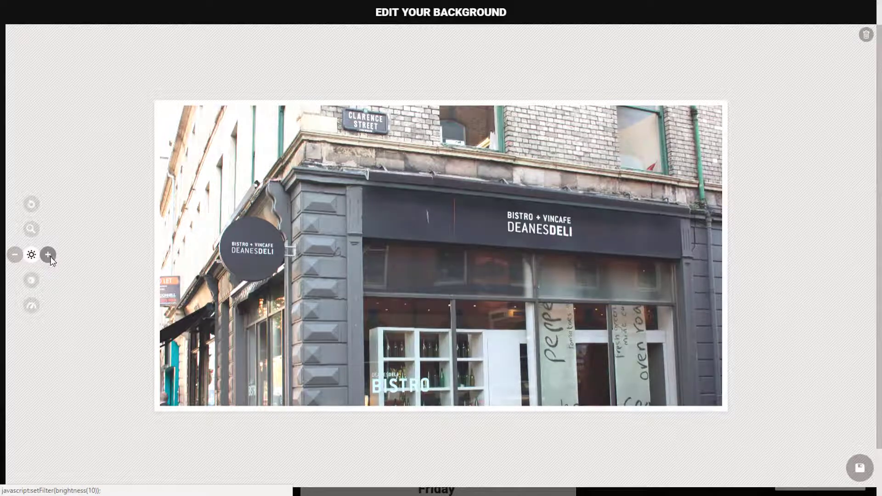
click(861, 468)
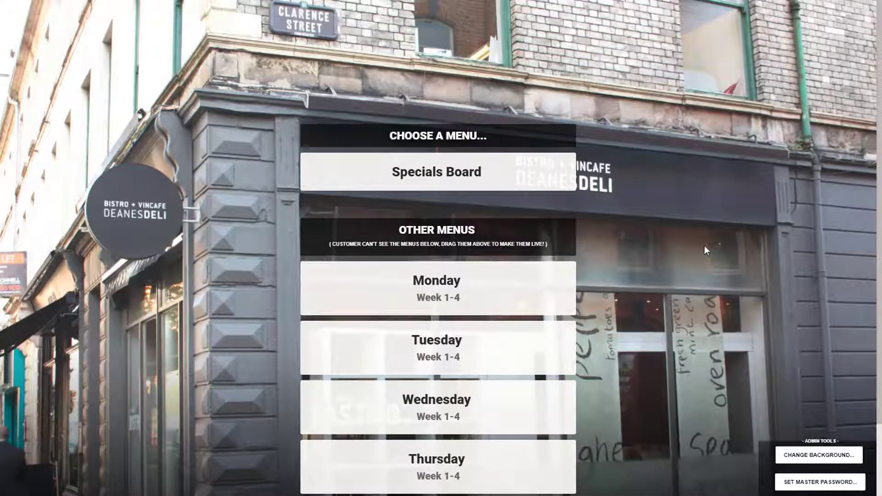
Open the live Specials Board, browse the dish tiles, and preview the Beetroot/Goats Cheese Canape details.
click(526, 187)
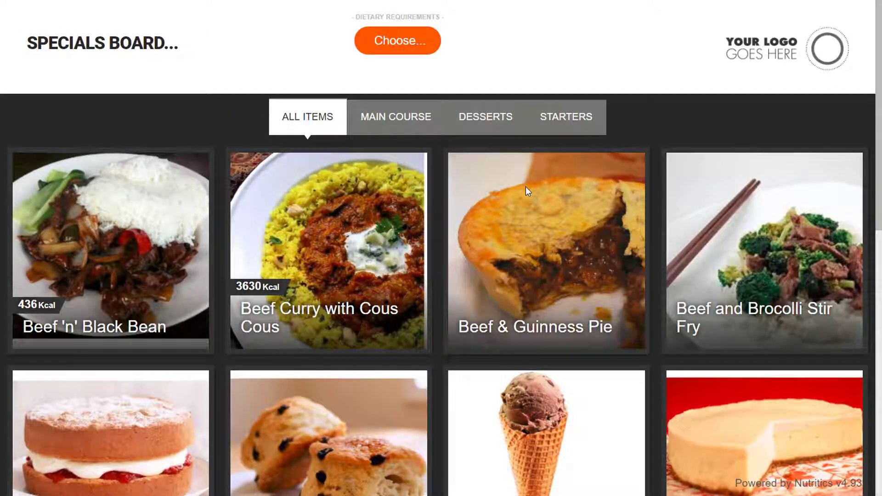
scroll(531, 198, down, 1)
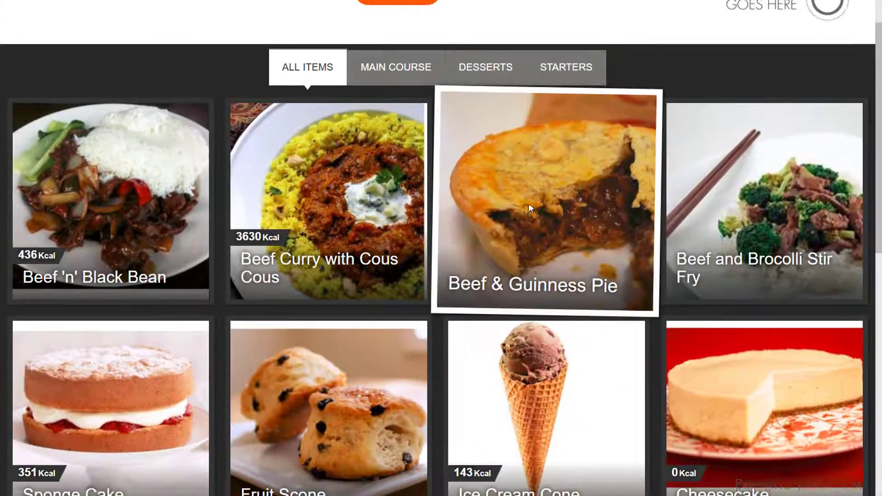
scroll(529, 209, down, 1)
scroll(528, 207, down, 4)
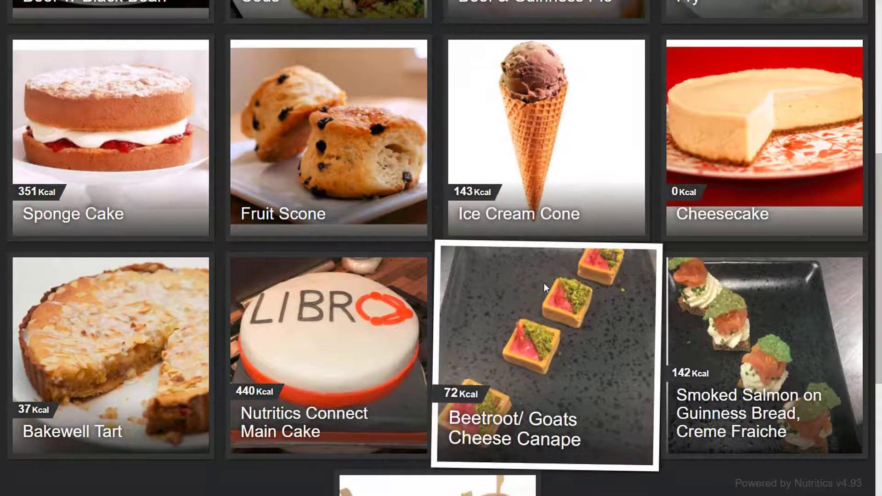
click(543, 285)
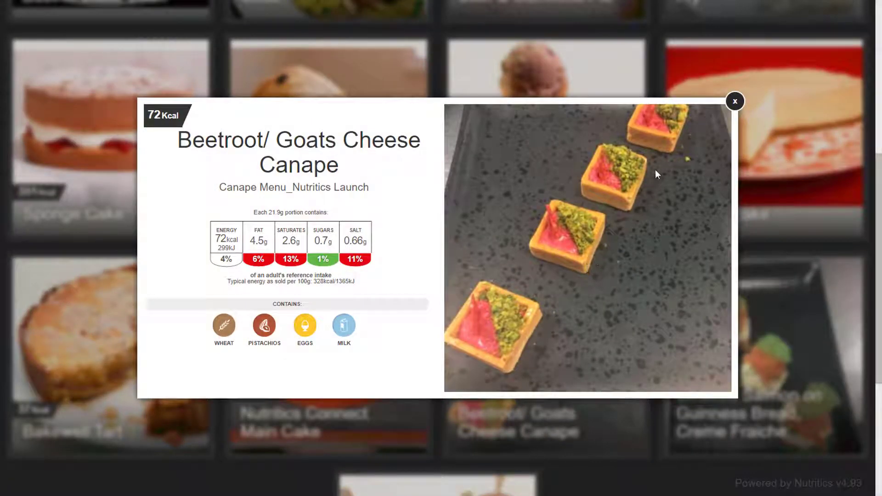
click(734, 101)
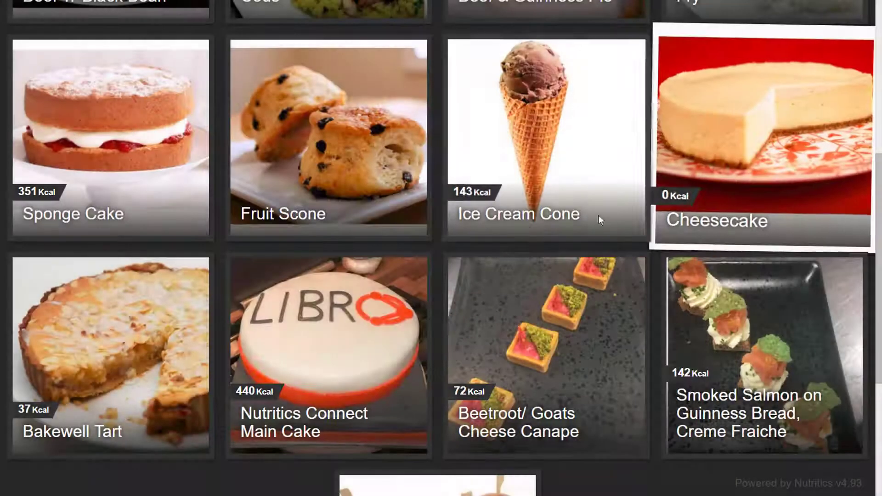
scroll(530, 293, up, 4)
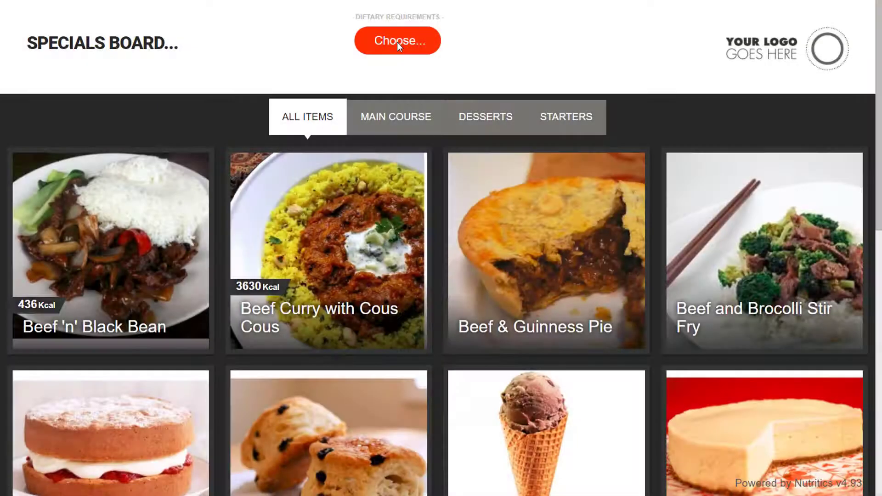
Exclude mustard and celery allergens and filter the board to Main Course dishes.
click(397, 42)
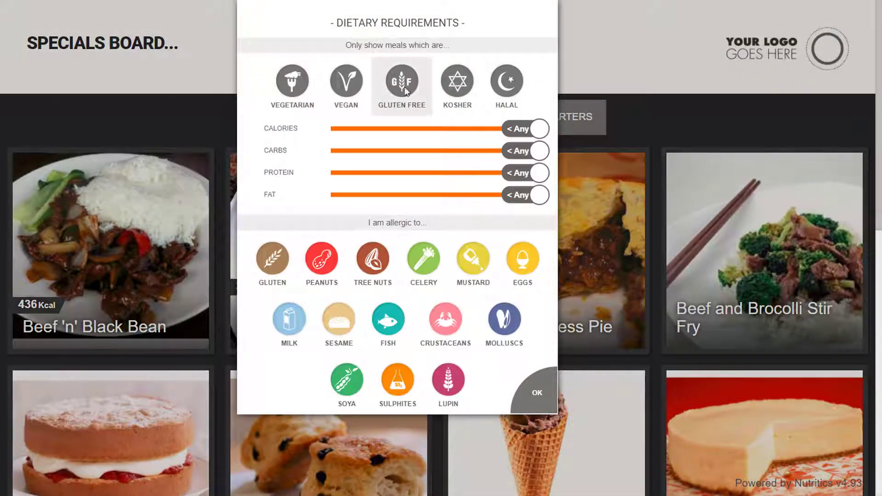
click(473, 259)
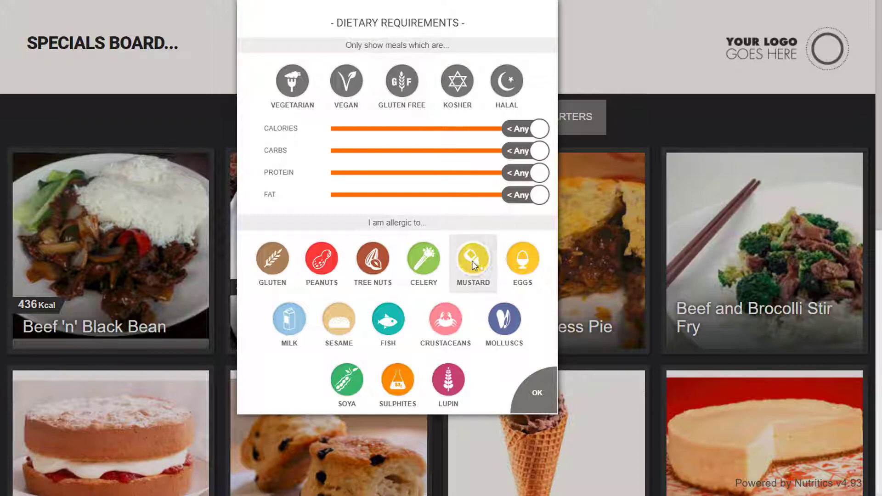
click(432, 263)
click(532, 388)
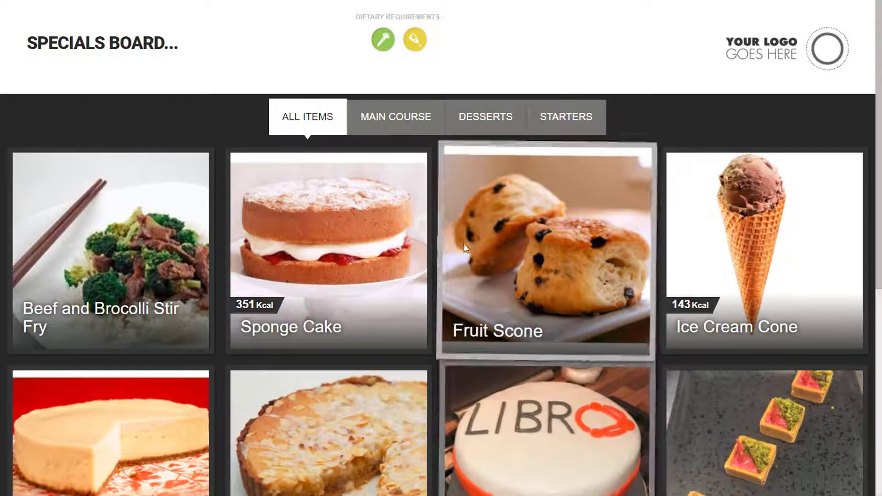
click(396, 127)
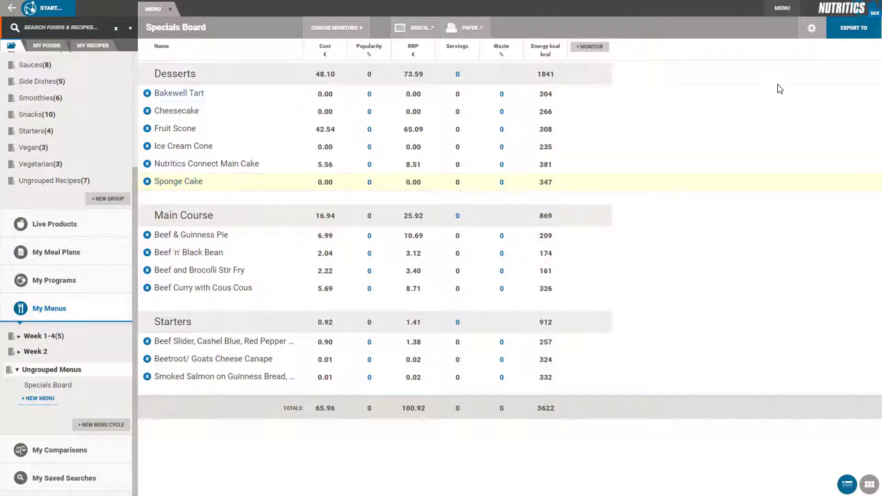
Review the Specials Board settings, then close them to return to the cost and waste table.
click(812, 31)
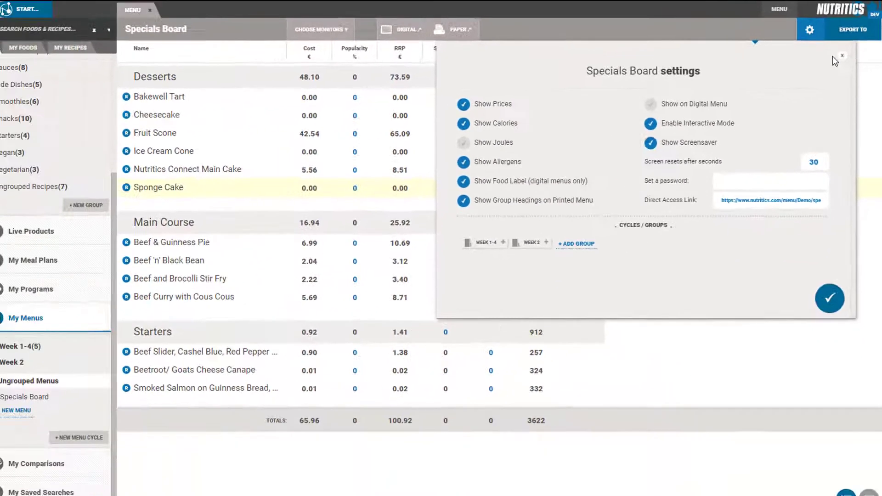
click(812, 29)
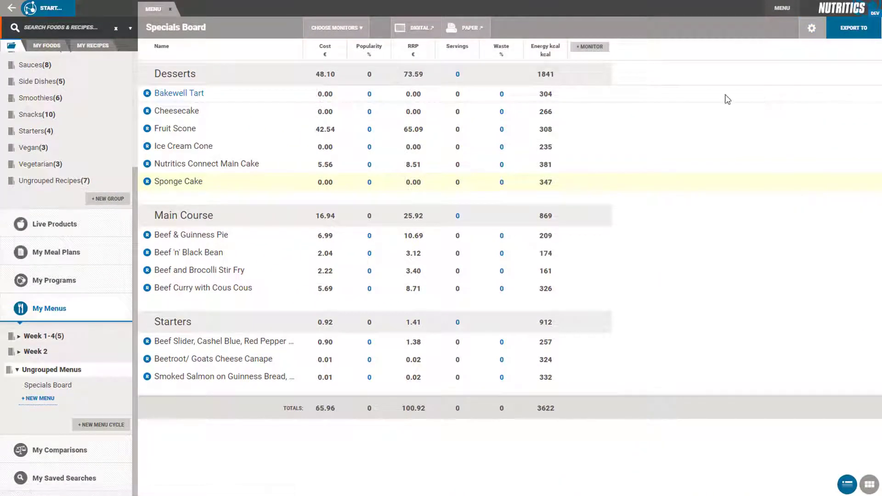
Show the Digital Menu access details with the Nutritics.com/menu/Demo address and QR code.
click(57, 9)
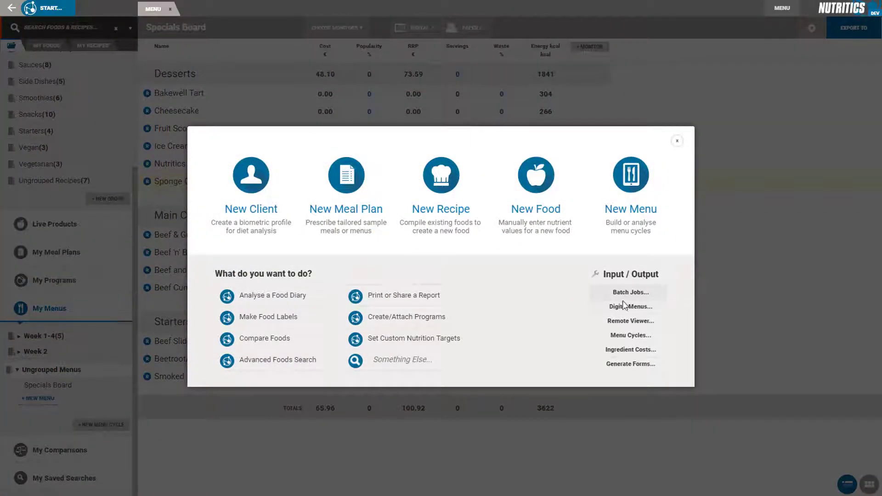
click(632, 309)
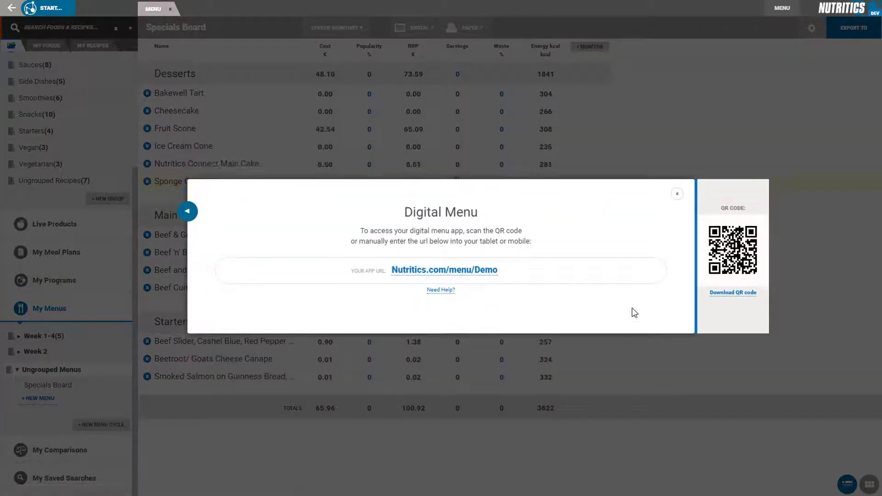